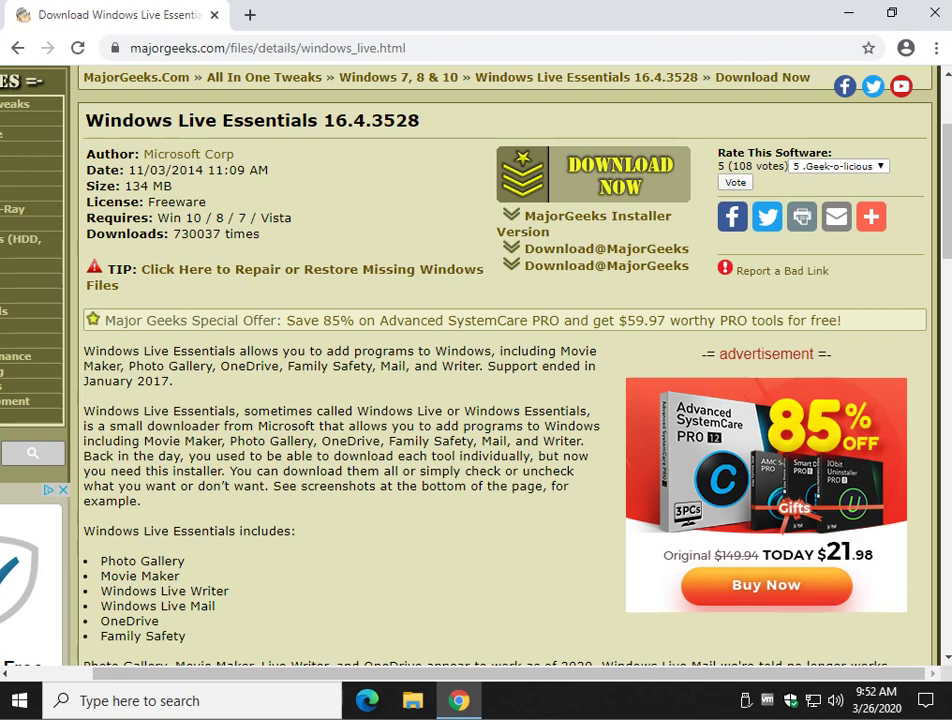
# Review the Windows Live Essentials page, examining its download count and the list of included programs such as Movie Maker and Photo Gallery
pyautogui.scroll(-1, 476, 400)
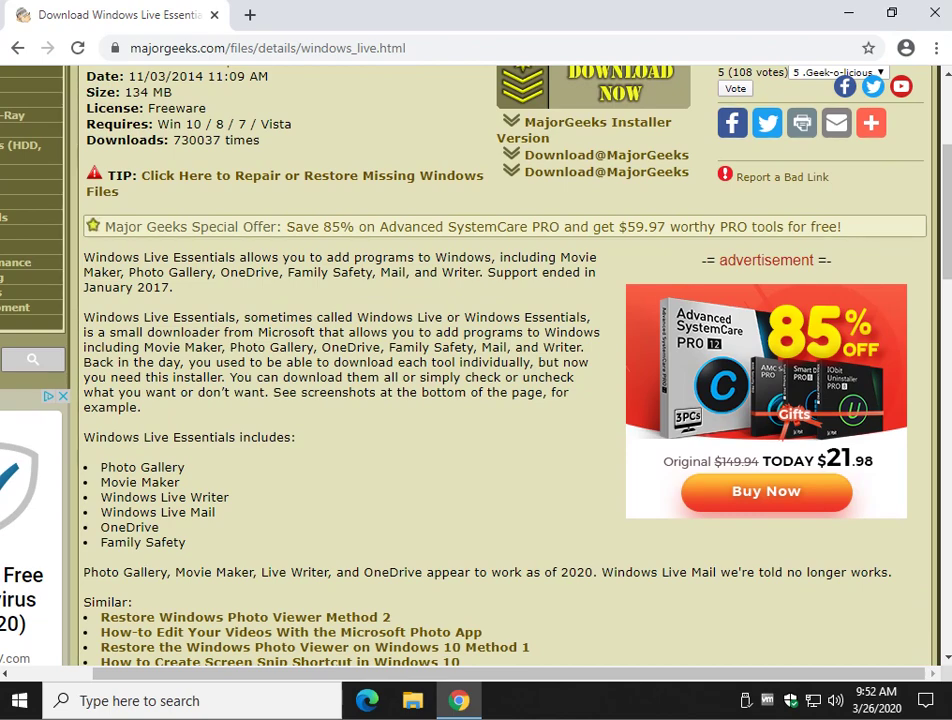
pyautogui.moveTo(168, 141); pyautogui.dragTo(262, 141)
pyautogui.click(284, 142)
pyautogui.tripleClick(158, 512)
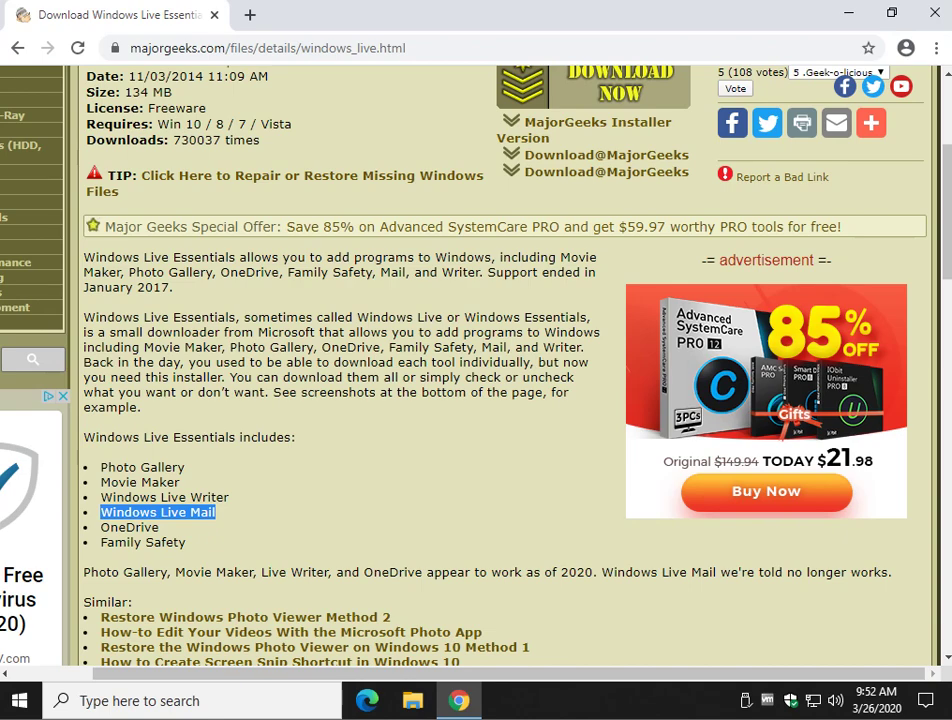
pyautogui.click(220, 513)
pyautogui.moveTo(218, 513); pyautogui.dragTo(159, 527)
pyautogui.click(99, 513)
pyautogui.click(160, 527)
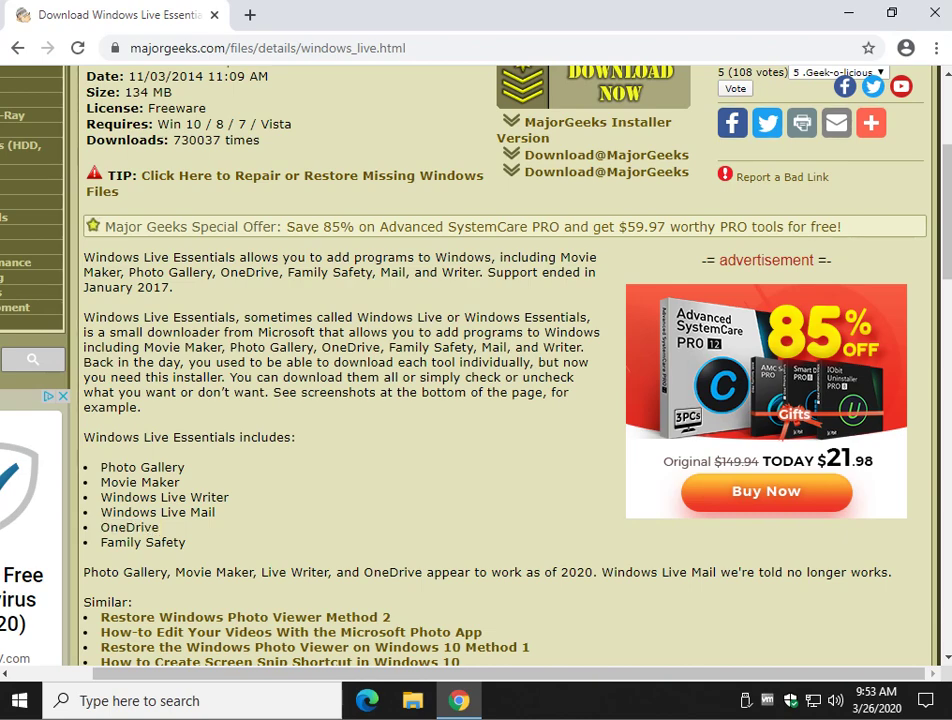
pyautogui.moveTo(100, 542); pyautogui.dragTo(190, 543)
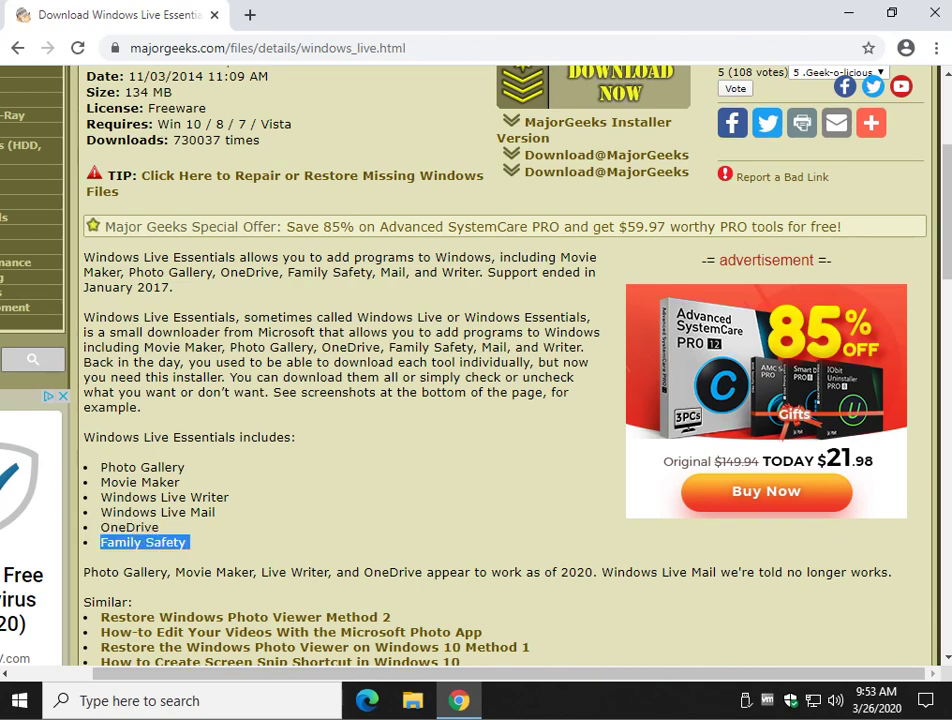
pyautogui.click(190, 543)
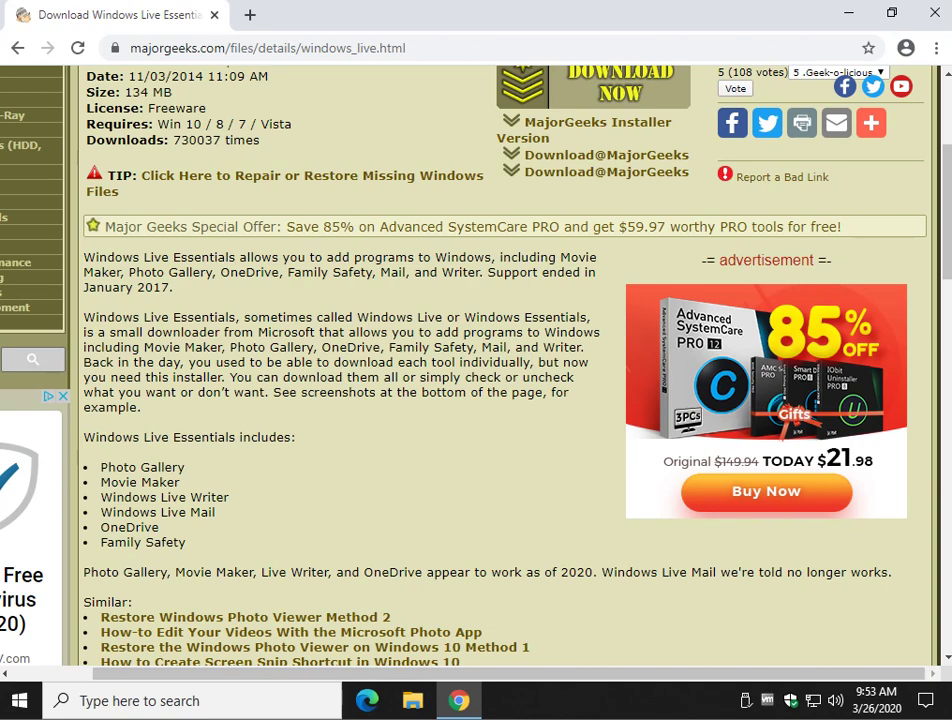
pyautogui.moveTo(100, 467)
pyautogui.mouseDown()
pyautogui.moveTo(178, 468)
pyautogui.moveTo(182, 483)
pyautogui.moveTo(100, 483)
pyautogui.mouseUp()
pyautogui.click(182, 483)
pyautogui.click(100, 483)
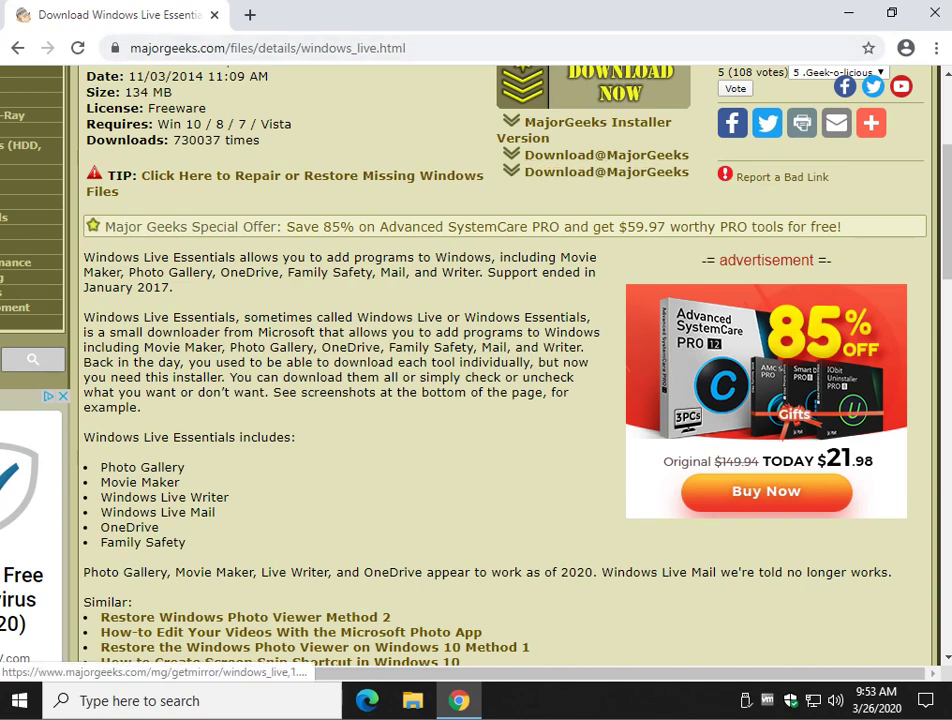
# Download the Windows Live Essentials installer from the second Download@MajorGeeks mirror and return to the previous page
pyautogui.click(600, 172)
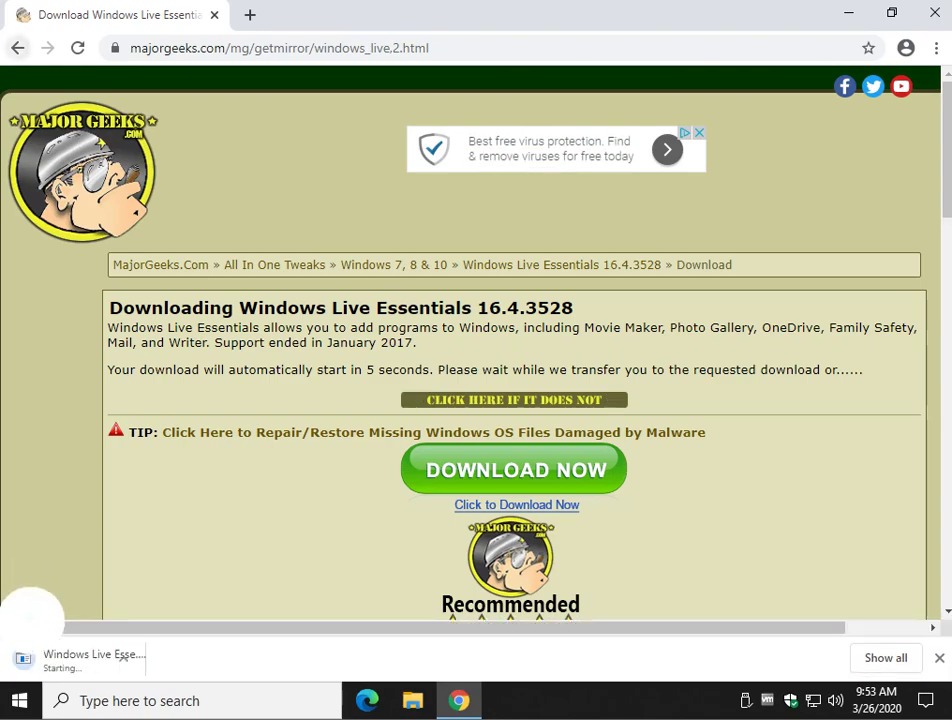
pyautogui.click(17, 48)
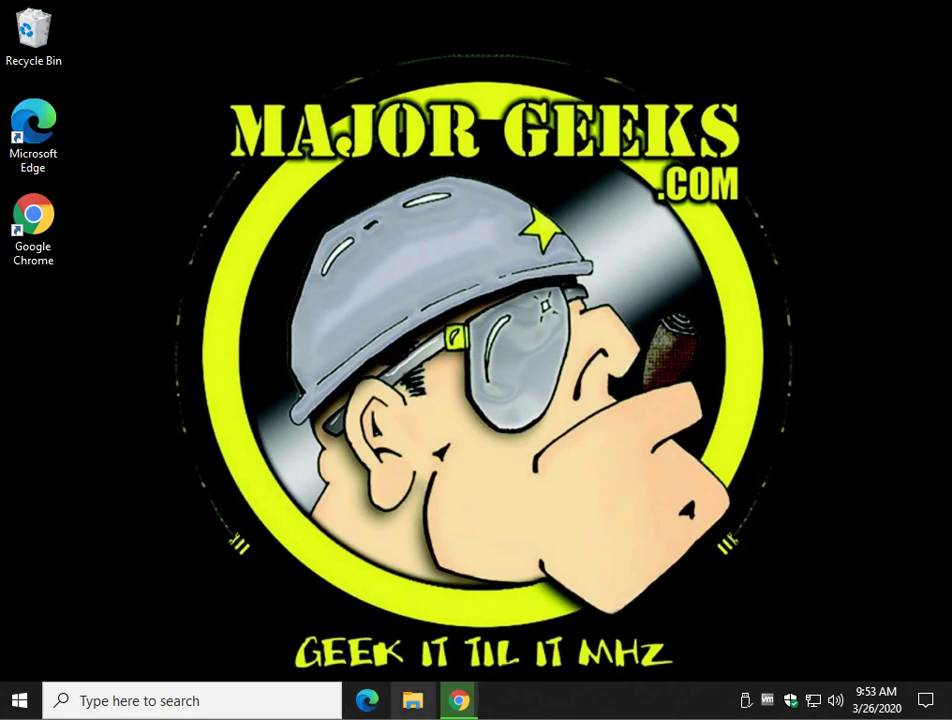
# Run today's downloaded Windows Live Essentials installer from the Downloads folder and allow it to make changes to the device
pyautogui.press('super+e')
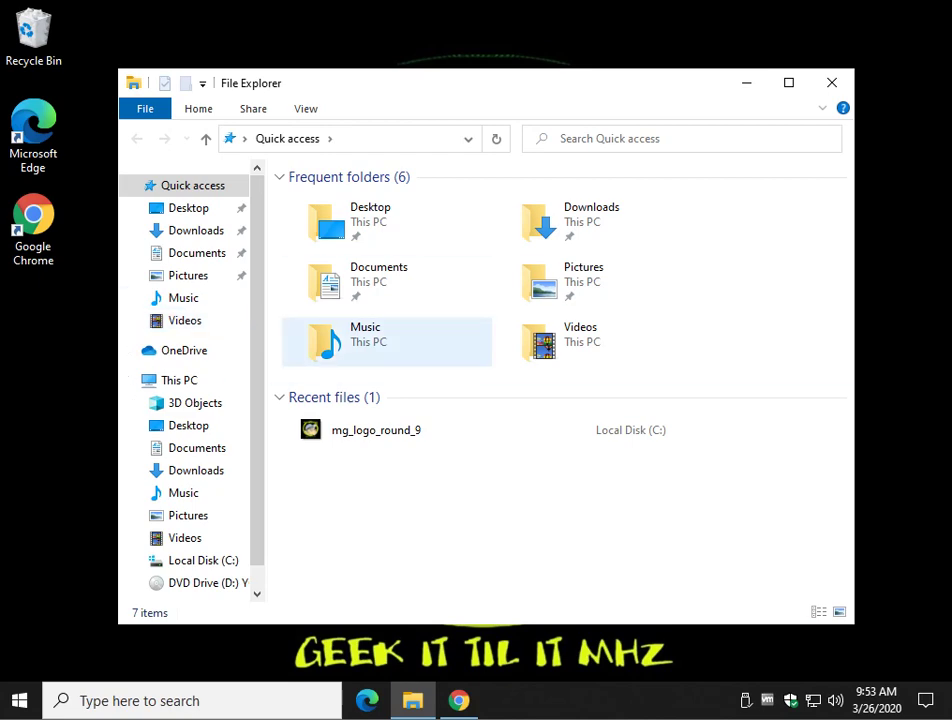
pyautogui.click(196, 230)
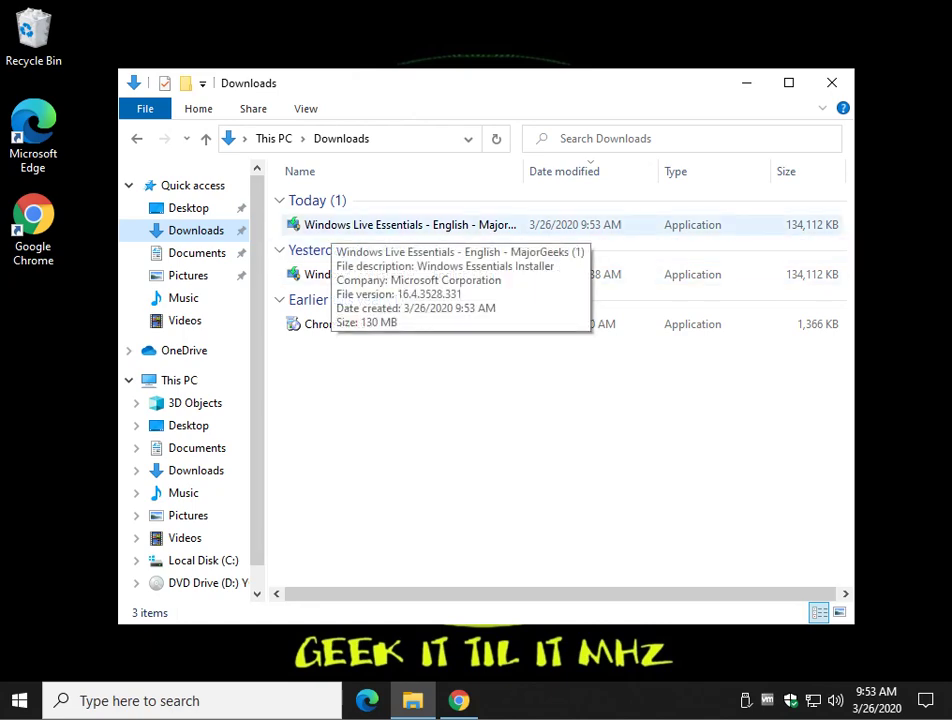
pyautogui.click(334, 225)
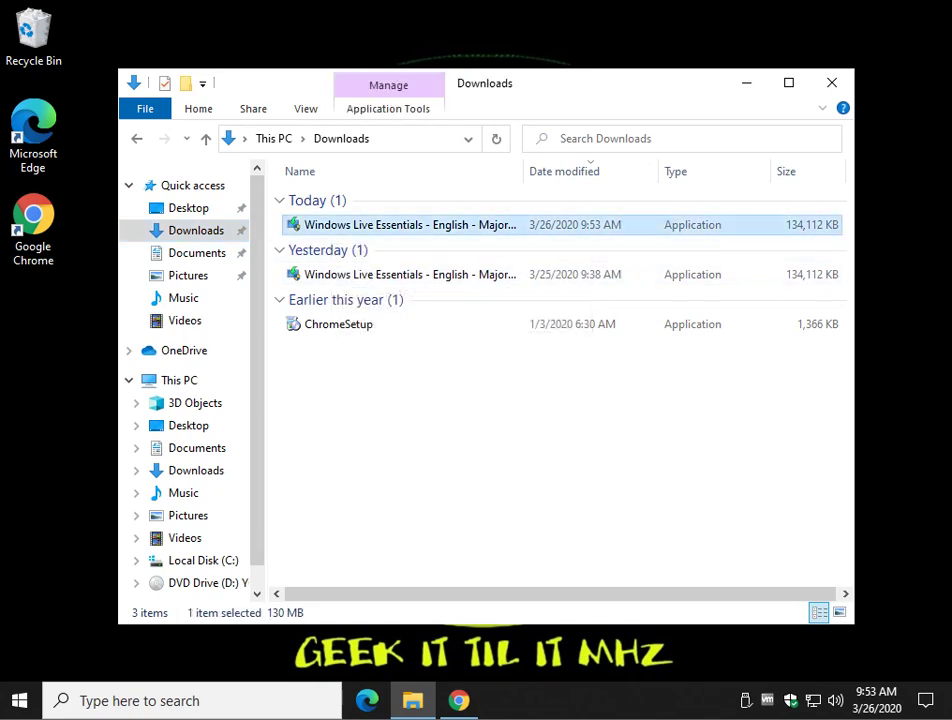
pyautogui.press('Delete')
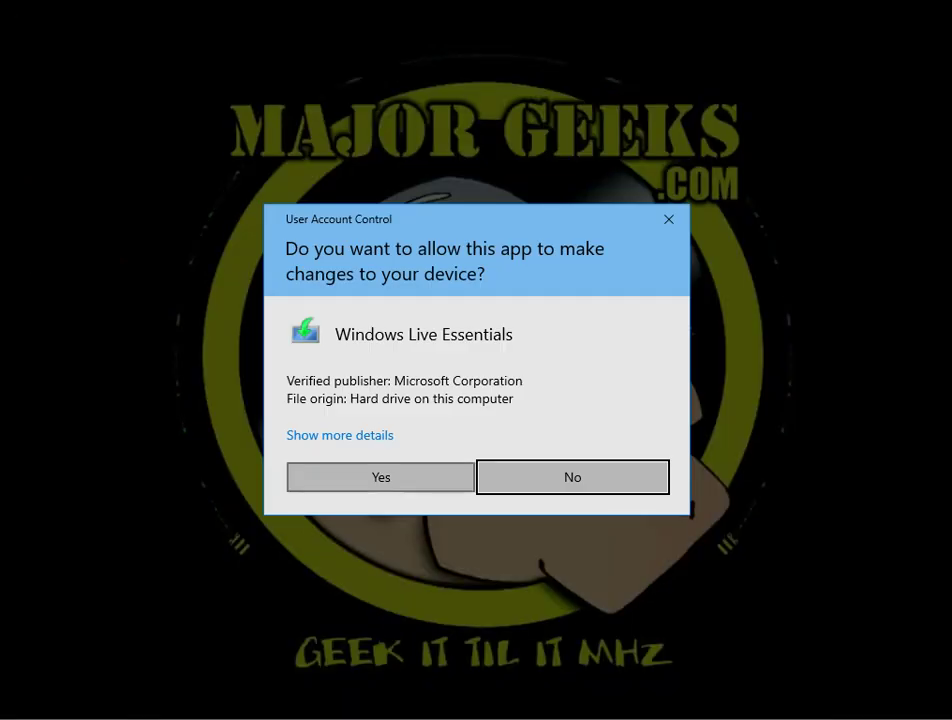
pyautogui.click(381, 477)
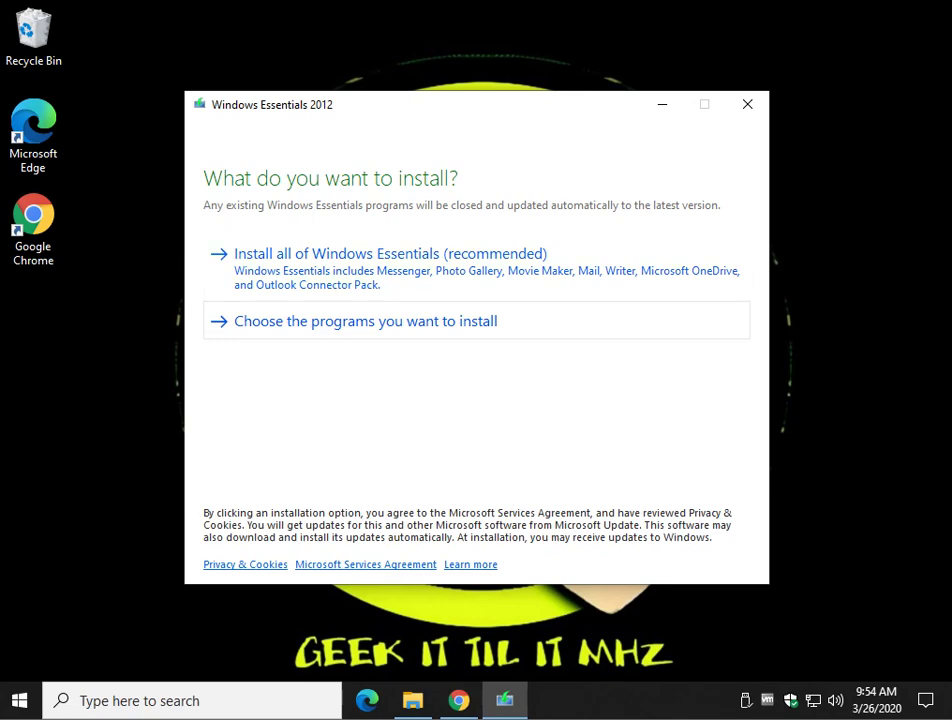
# Install only Photo Gallery and Movie Maker, excluding Messenger, Mail and Writer, and close the finished installer
pyautogui.click(271, 321)
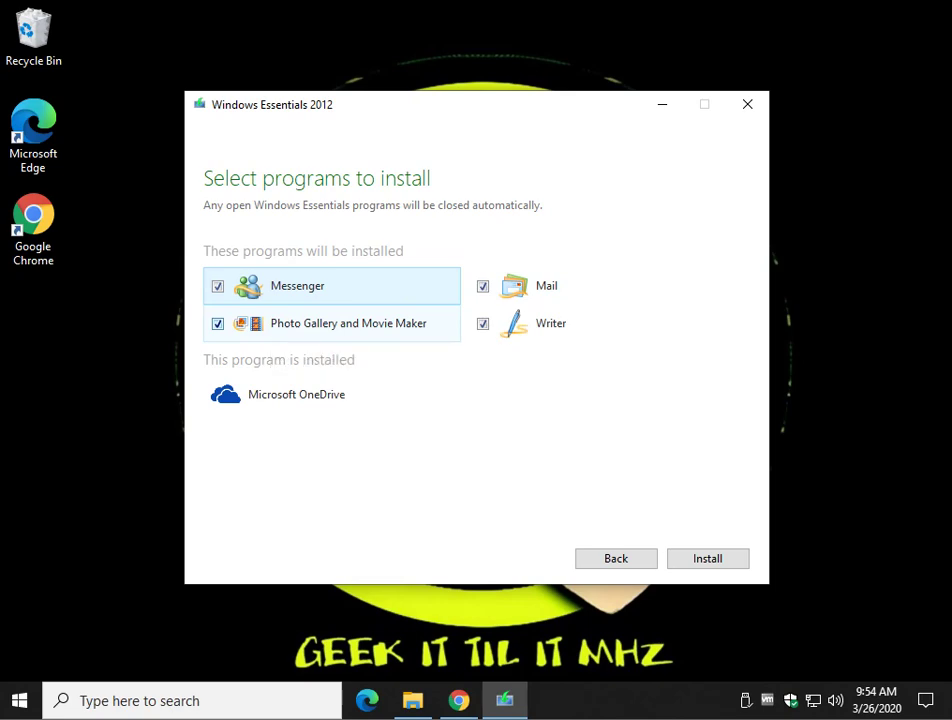
pyautogui.click(218, 286)
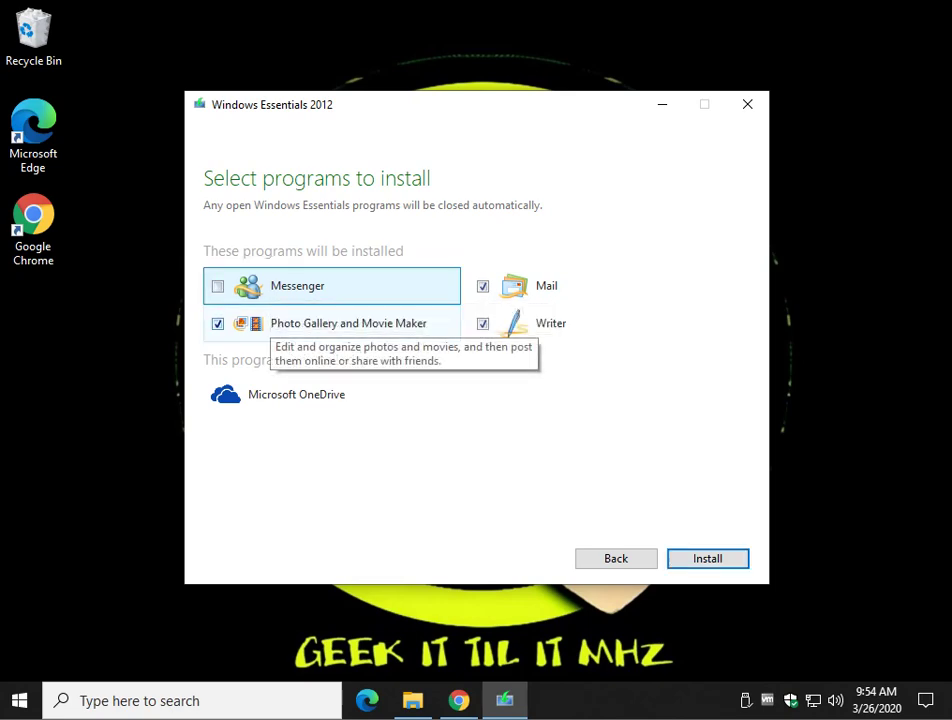
pyautogui.click(483, 286)
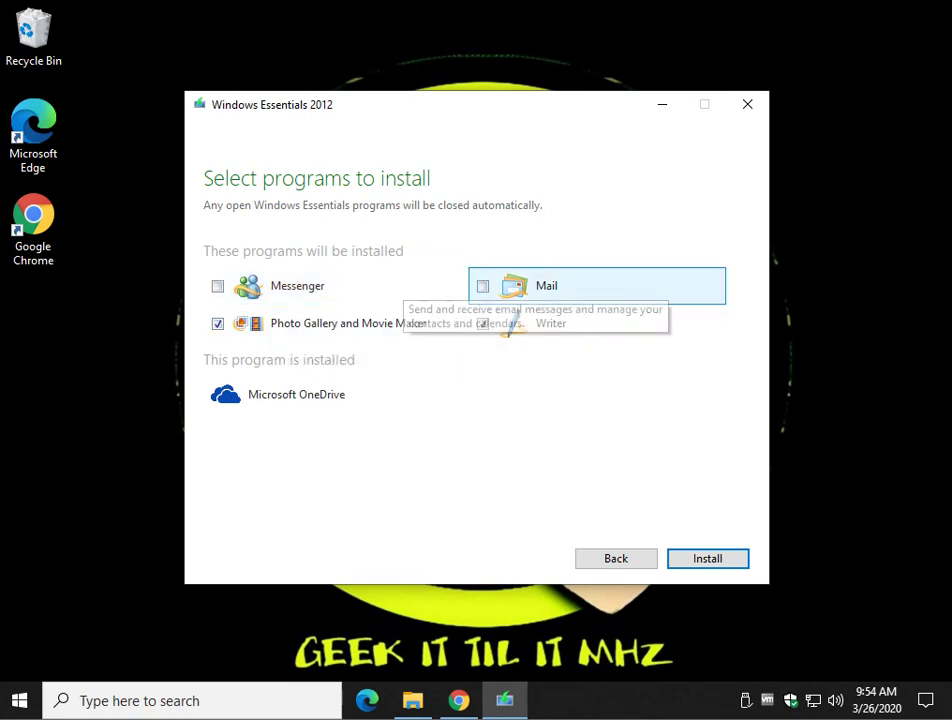
pyautogui.click(483, 324)
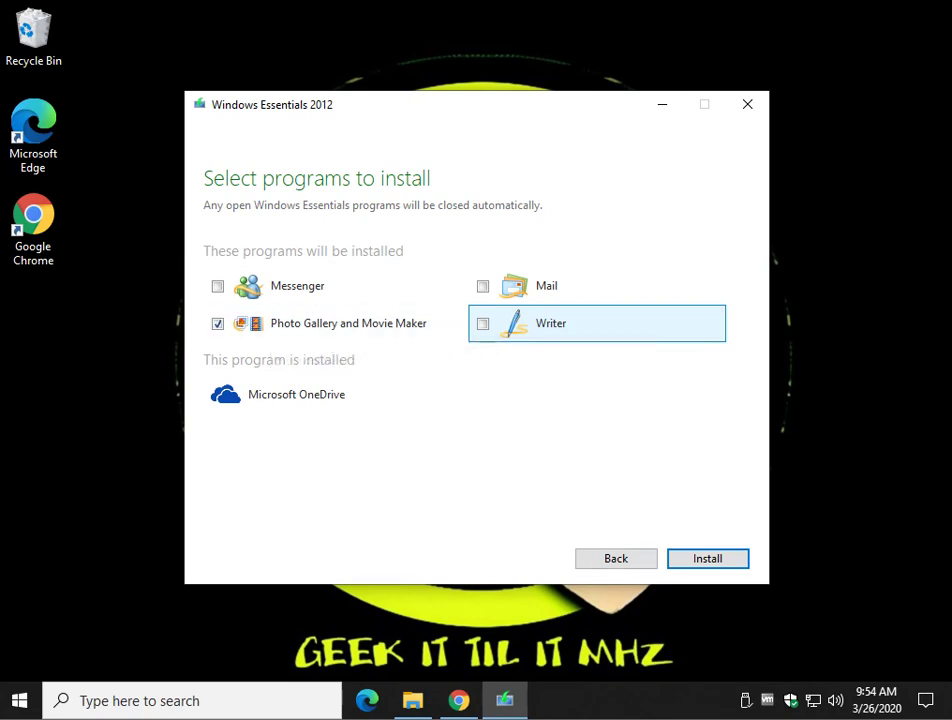
pyautogui.press('Return')
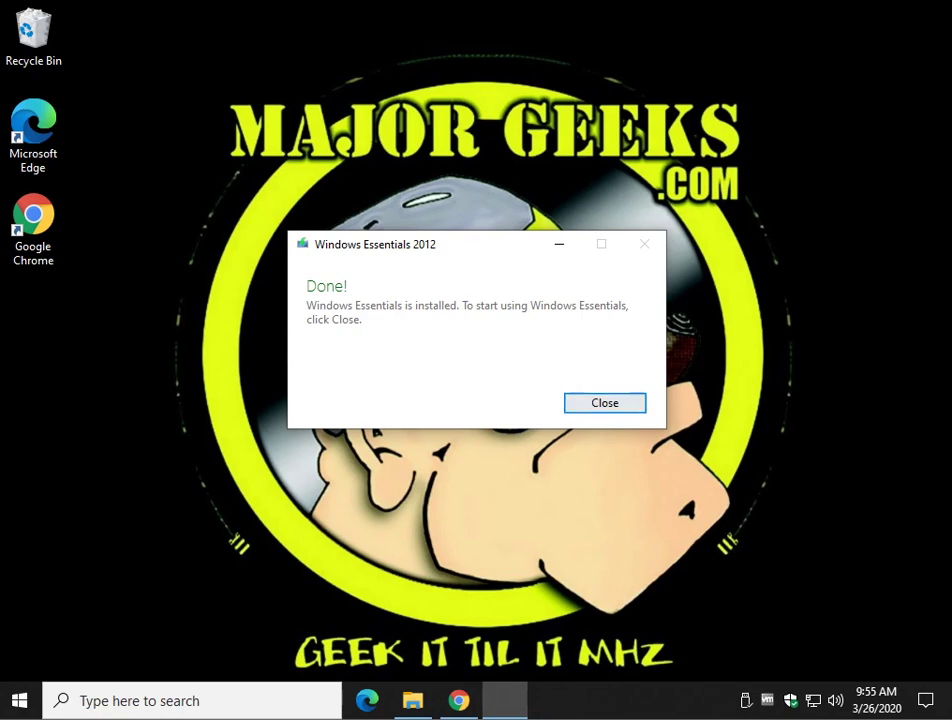
pyautogui.press('Return')
# Find the newly installed programs among the installed apps, launch Movie Maker and accept the Microsoft Services Agreement
pyautogui.press('super')
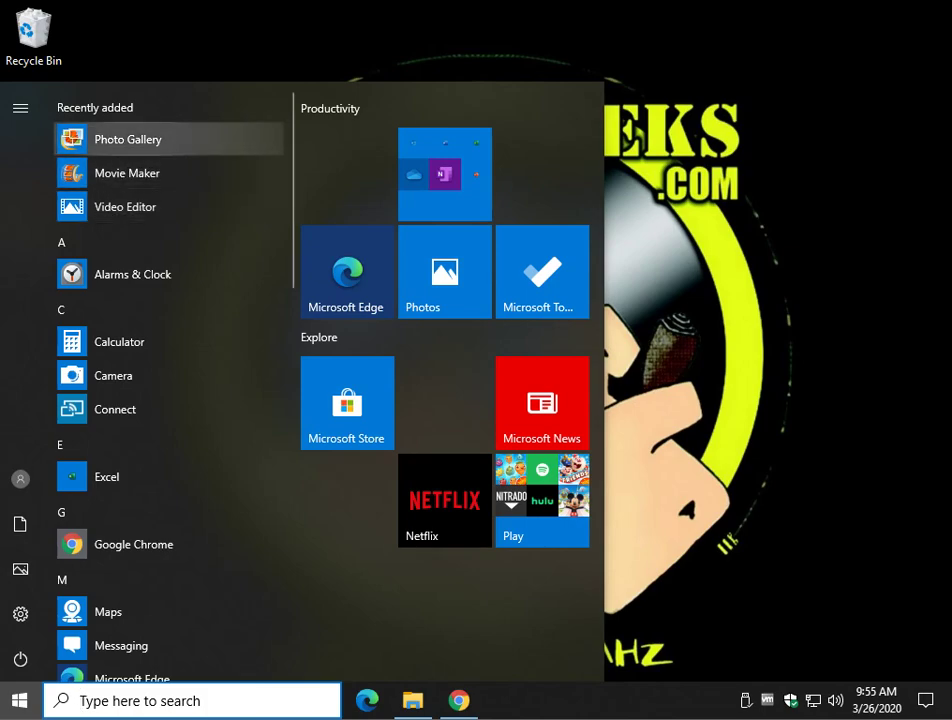
pyautogui.moveTo(290, 172); pyautogui.dragTo(290, 443)
pyautogui.scroll(8, 150, 380)
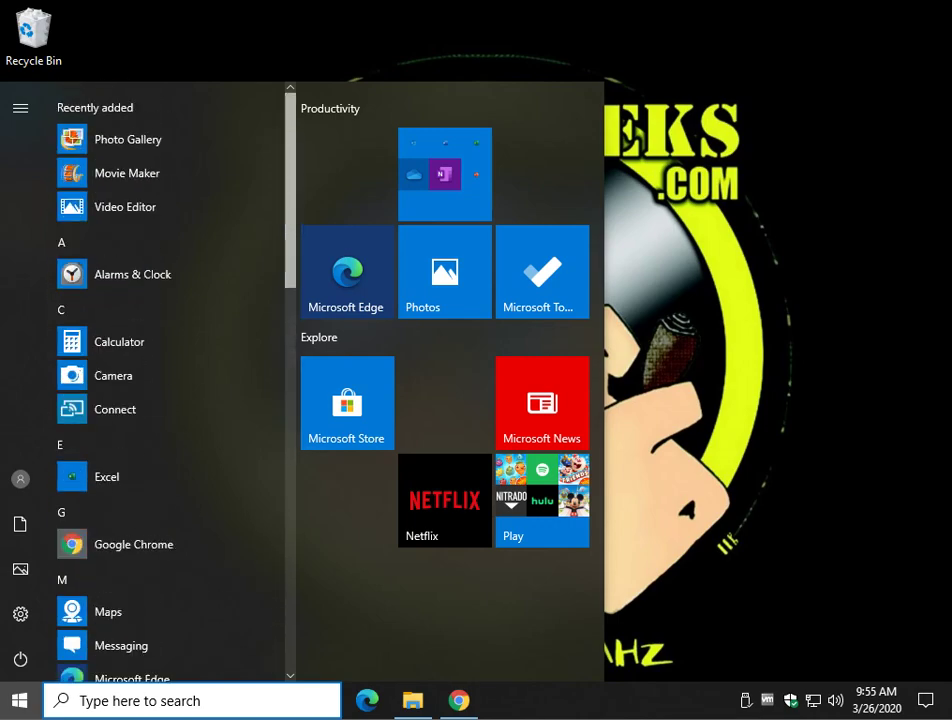
pyautogui.scroll(-10, 150, 380)
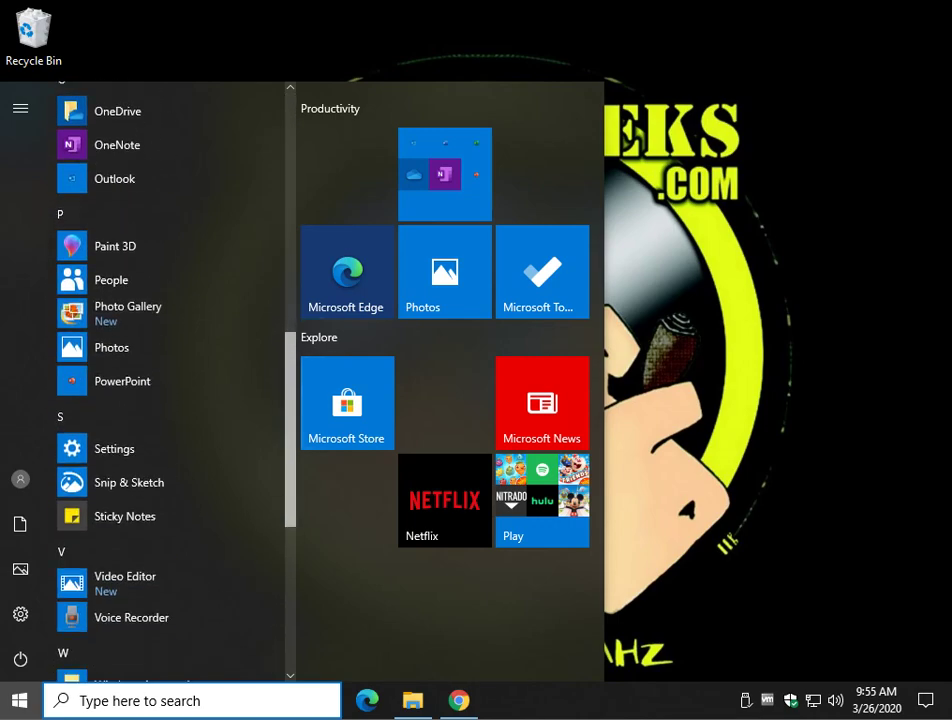
pyautogui.scroll(3, 150, 380)
pyautogui.scroll(1, 150, 380)
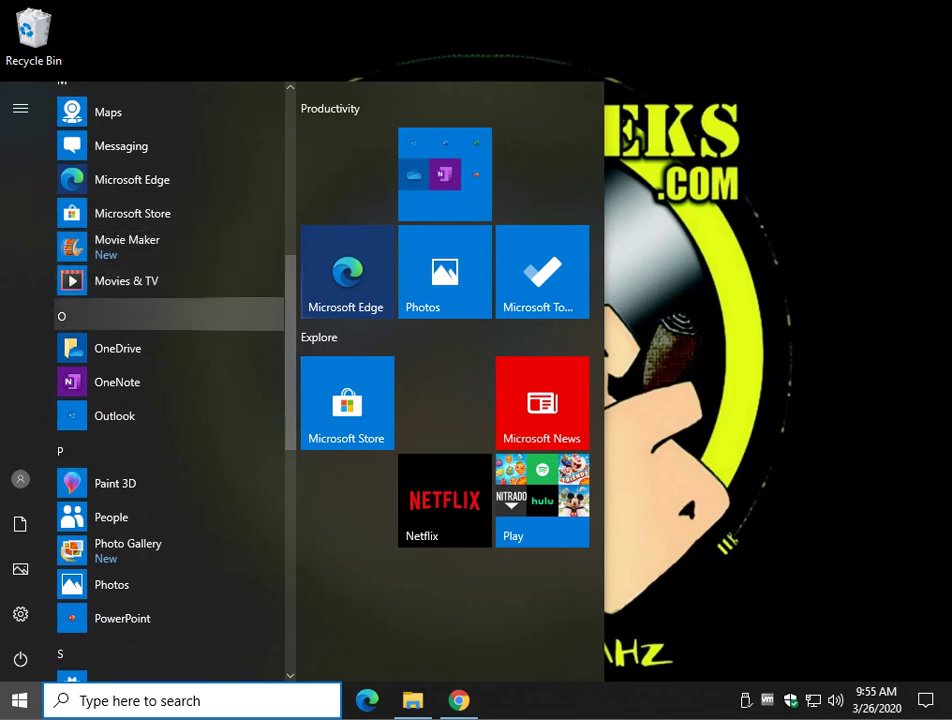
pyautogui.scroll(5, 150, 380)
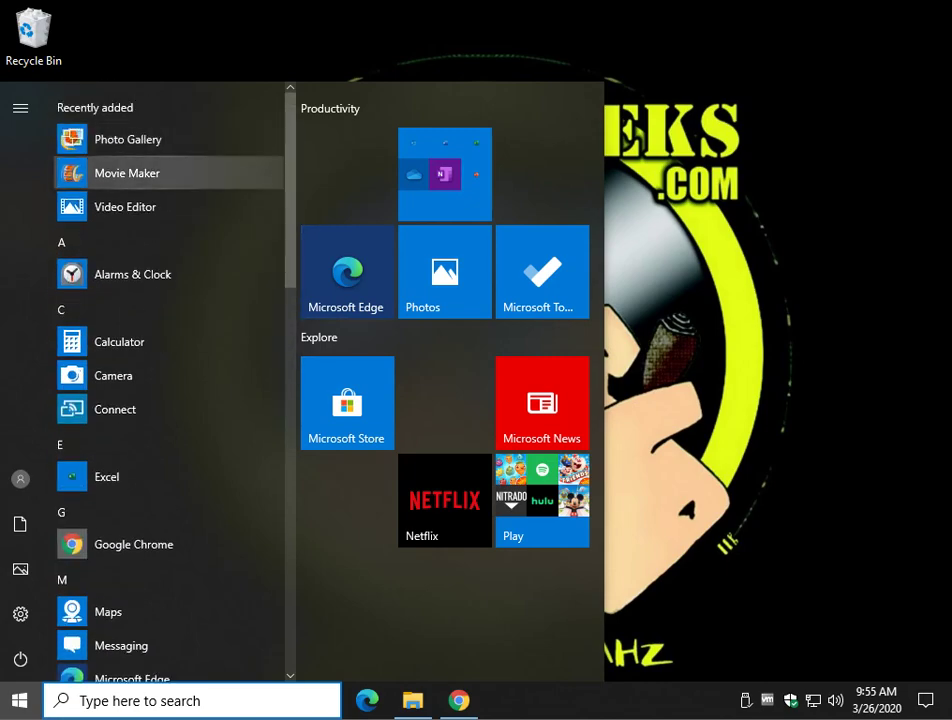
pyautogui.click(128, 173)
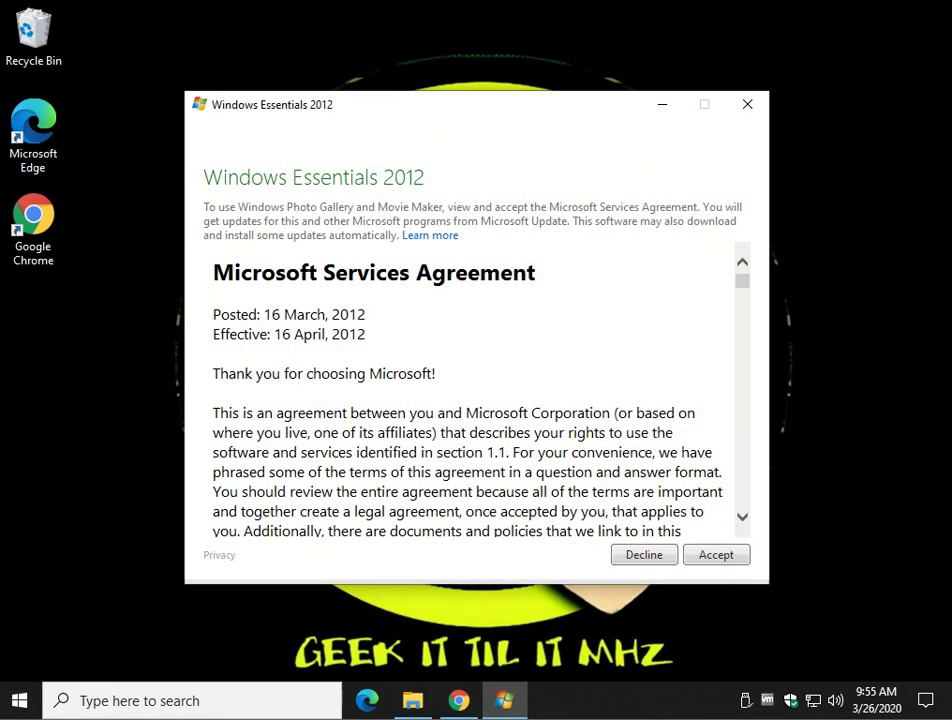
pyautogui.click(716, 555)
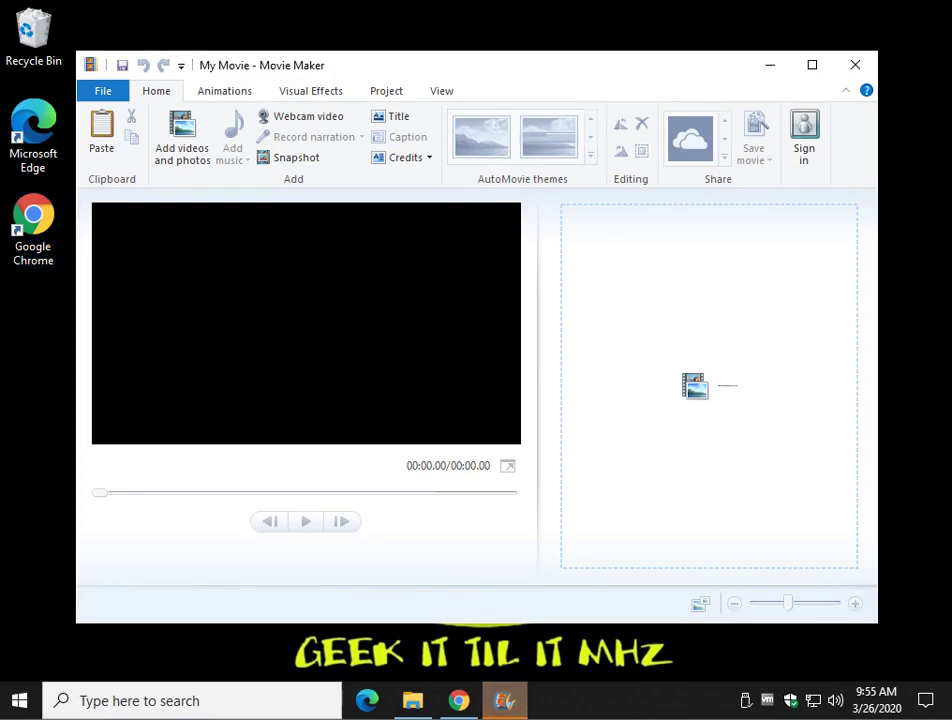
# Open Photo Gallery without signing in, close it again and return to the Movie Maker window
pyautogui.press('super')
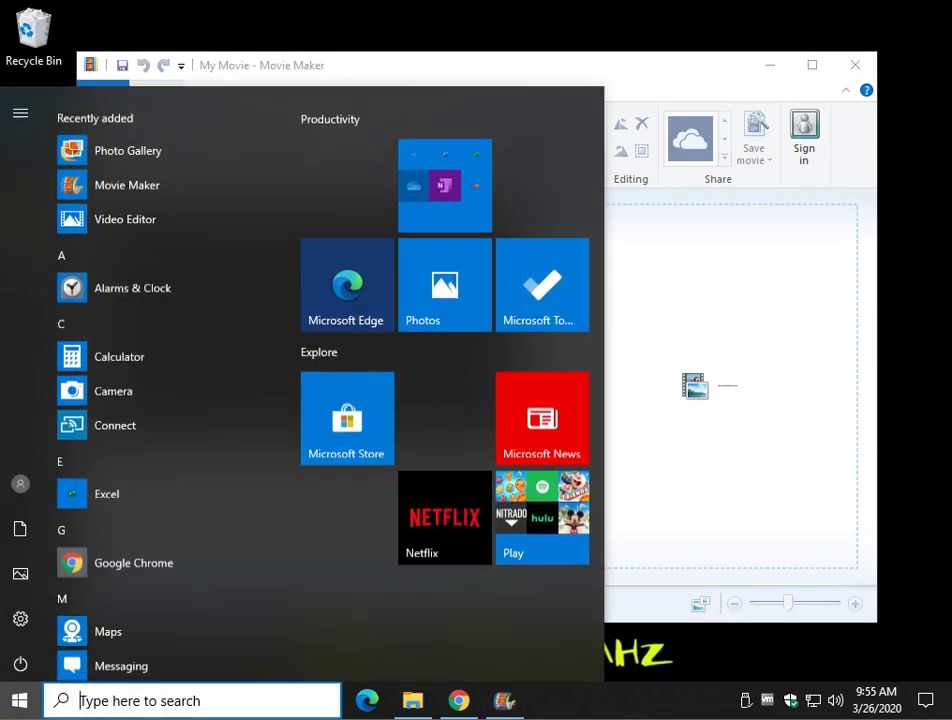
pyautogui.press('Return')
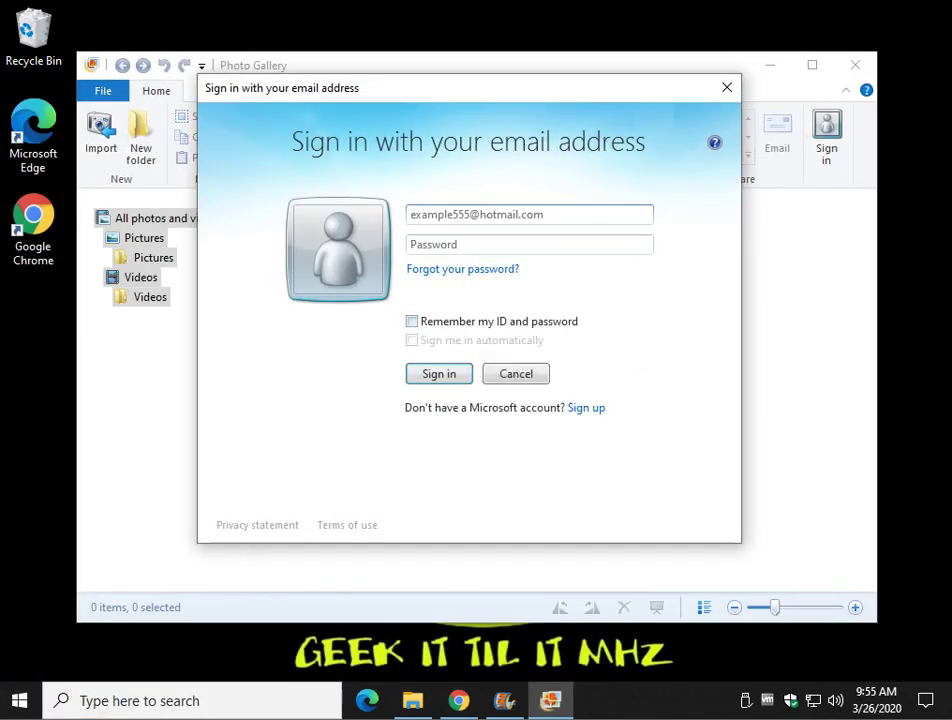
pyautogui.click(727, 87)
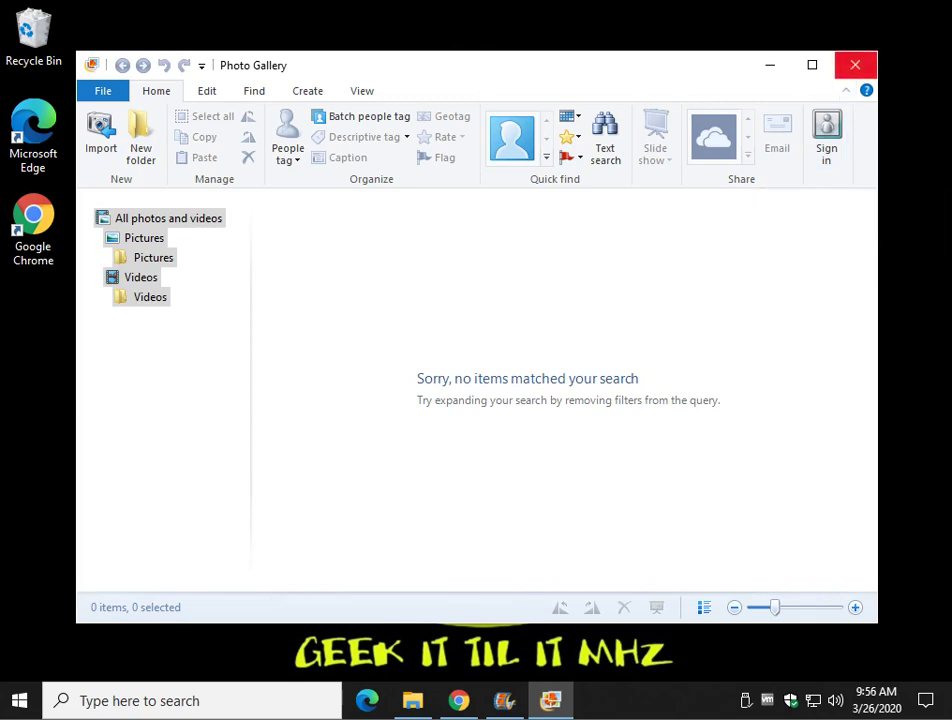
pyautogui.click(855, 65)
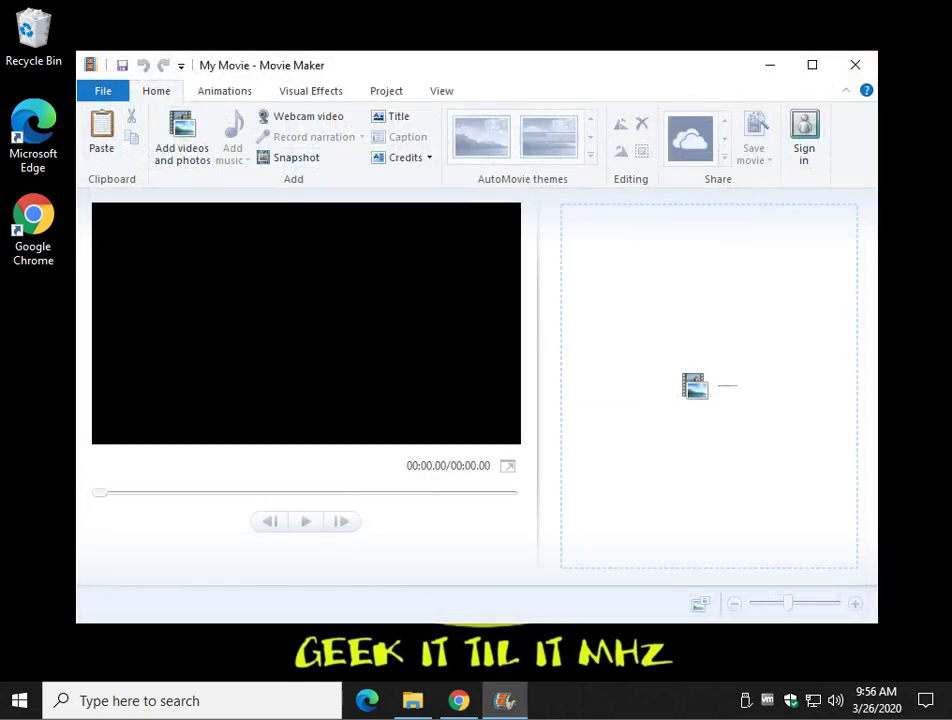
pyautogui.moveTo(420, 66); pyautogui.dragTo(439, 60)
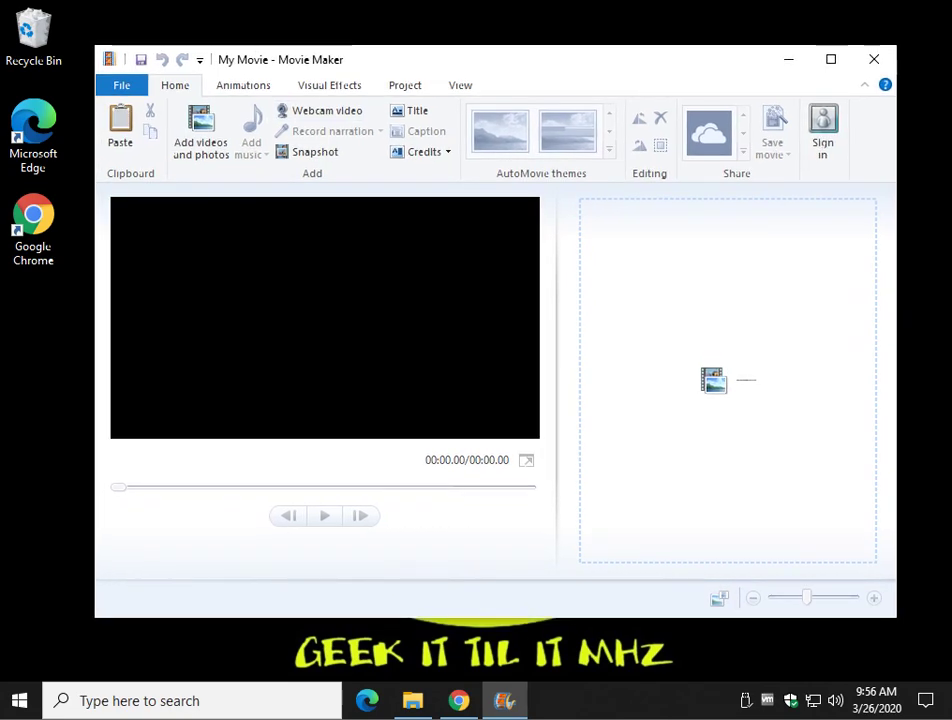